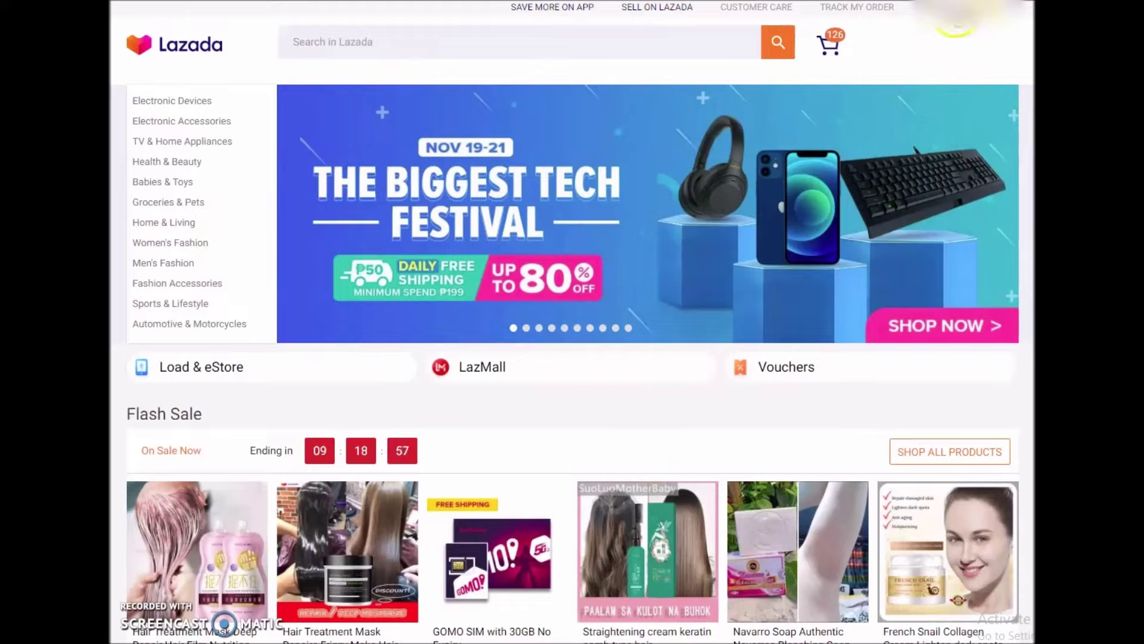
Step: Open the account's order history and show only the delivered orders
mouse_move(956, 13)
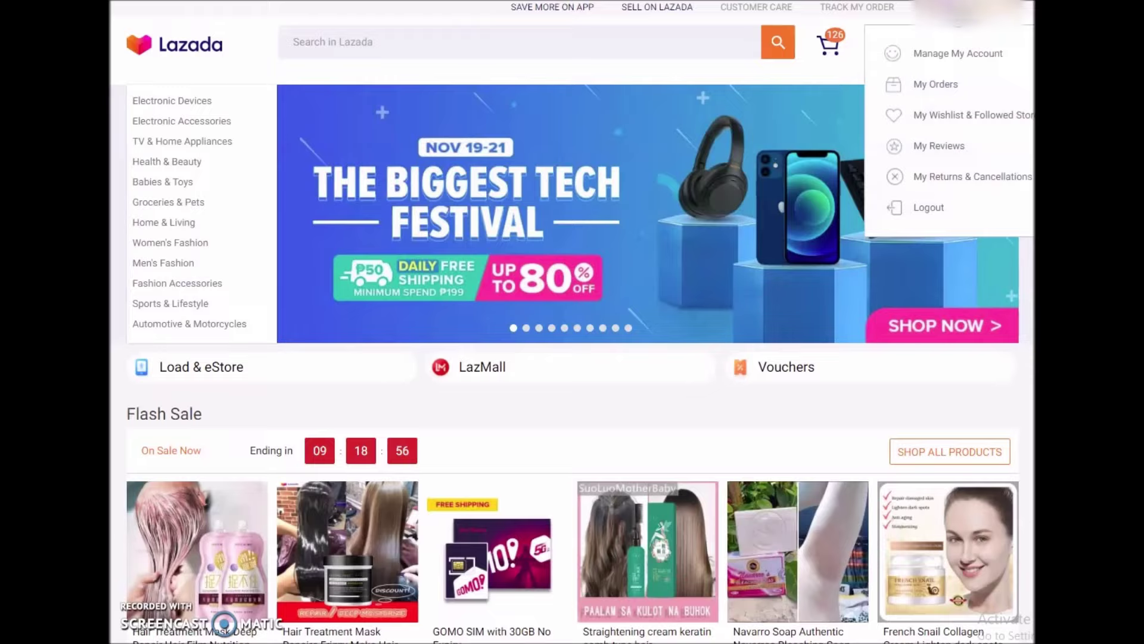
left_click(934, 89)
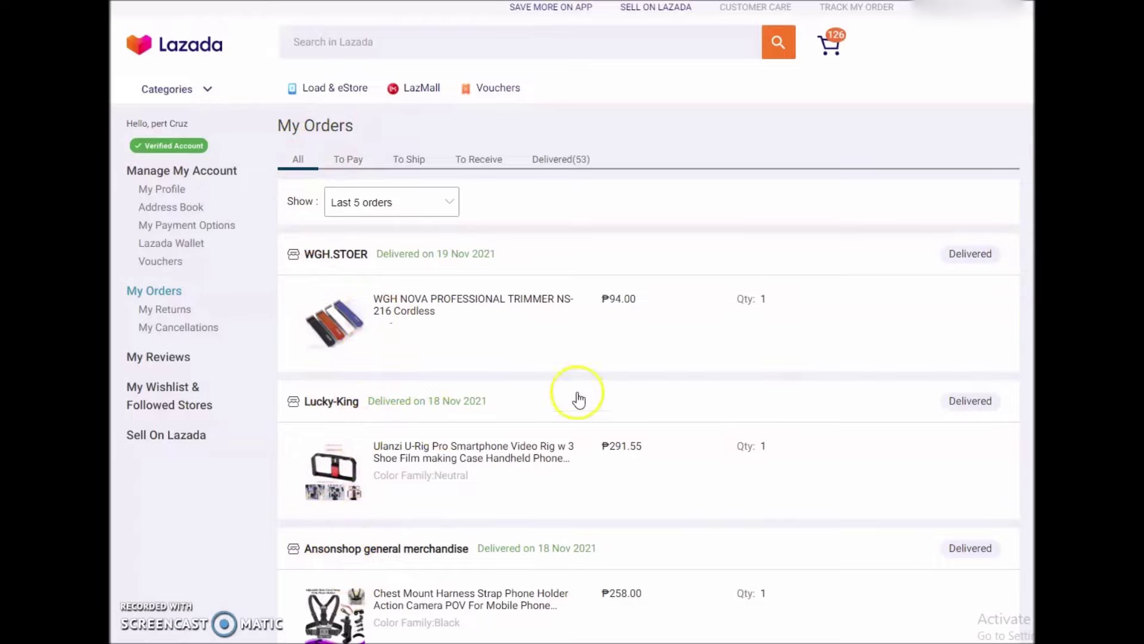
scroll(648, 372, "down", 6)
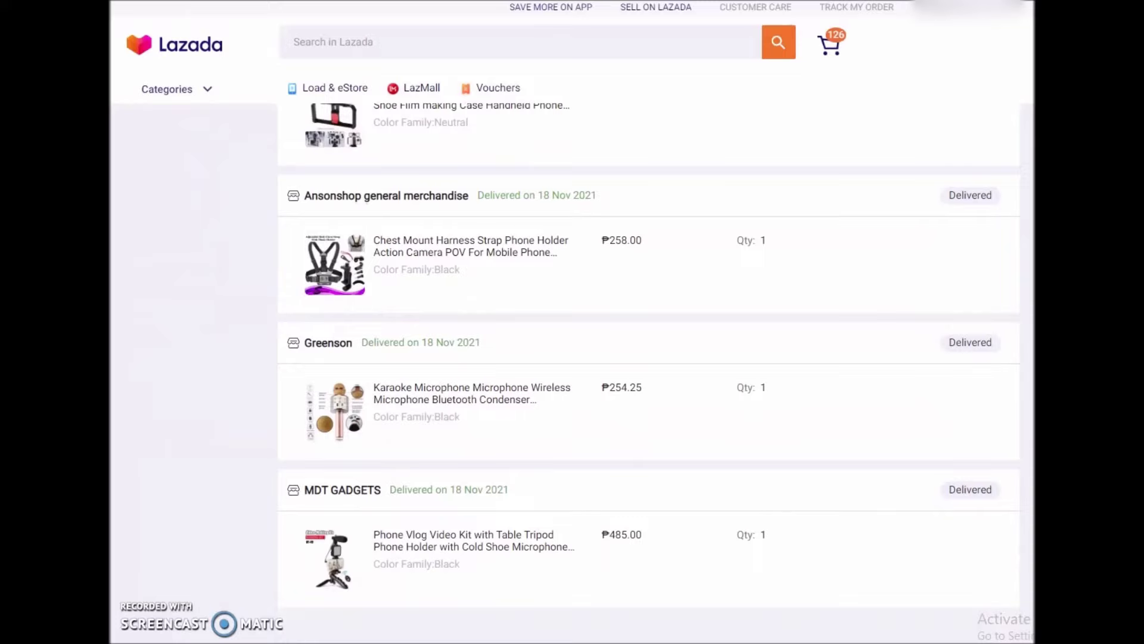
scroll(648, 372, "up", 6)
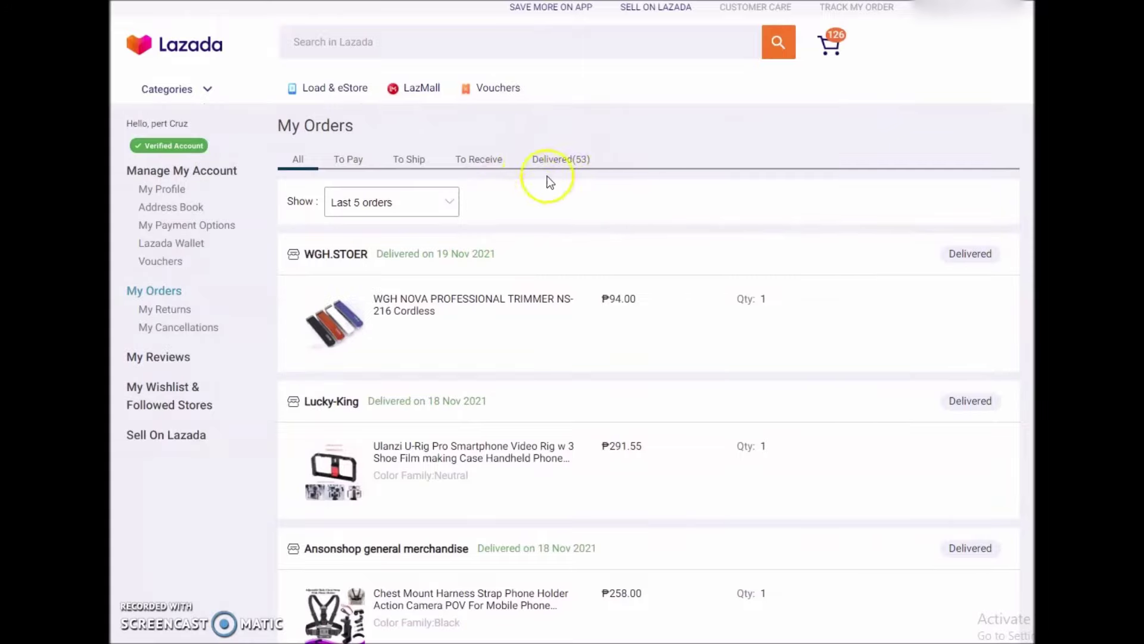
left_click(554, 161)
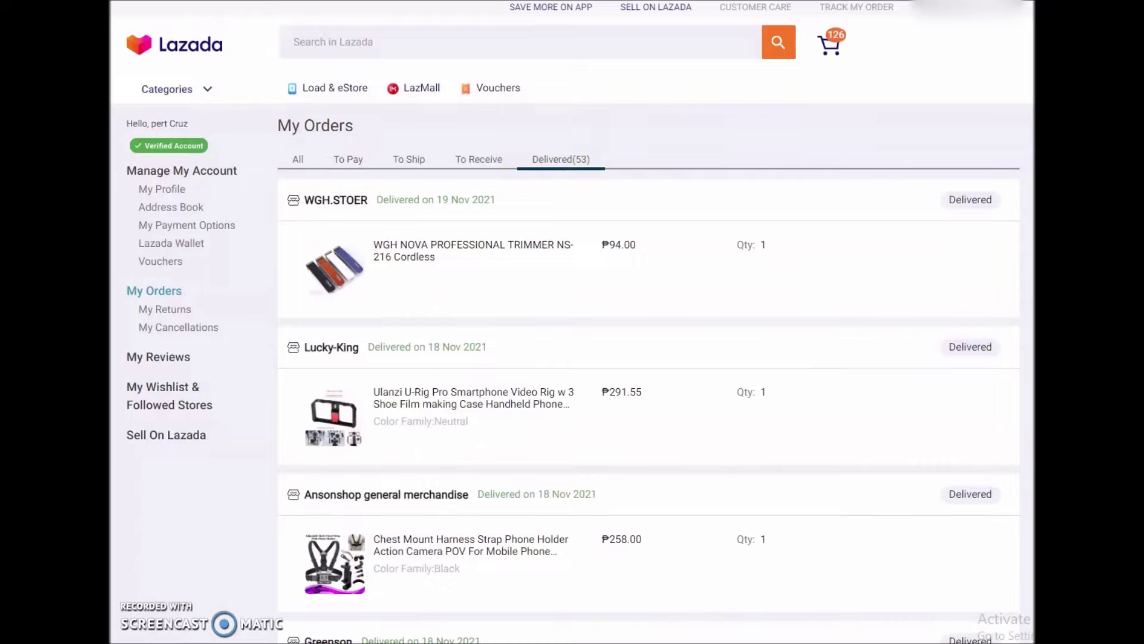
Step: Open the E88 Pro Drone order on page 2 of the delivered orders and start a return request for it
scroll(648, 370, "down", 7)
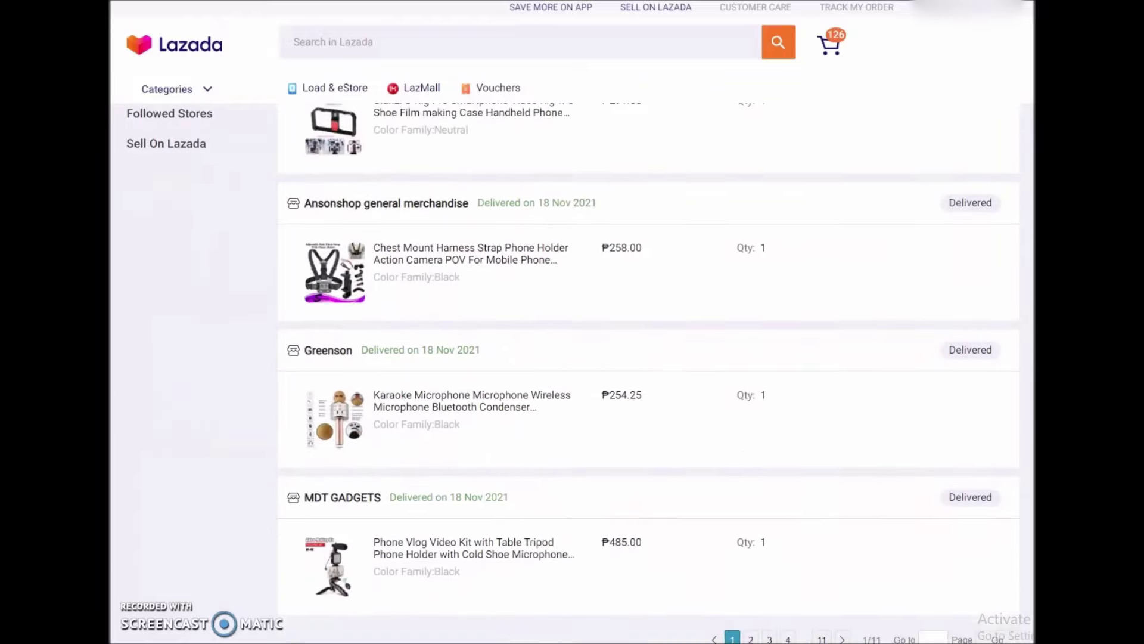
scroll(649, 370, "up", 1)
scroll(648, 358, "up", 1)
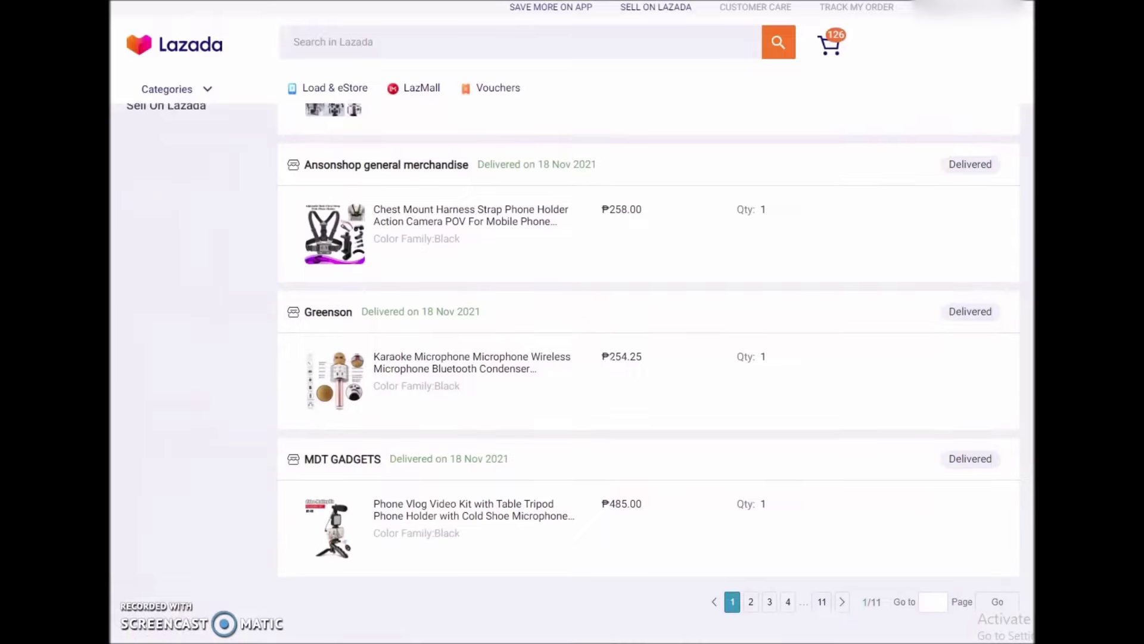
left_click(752, 626)
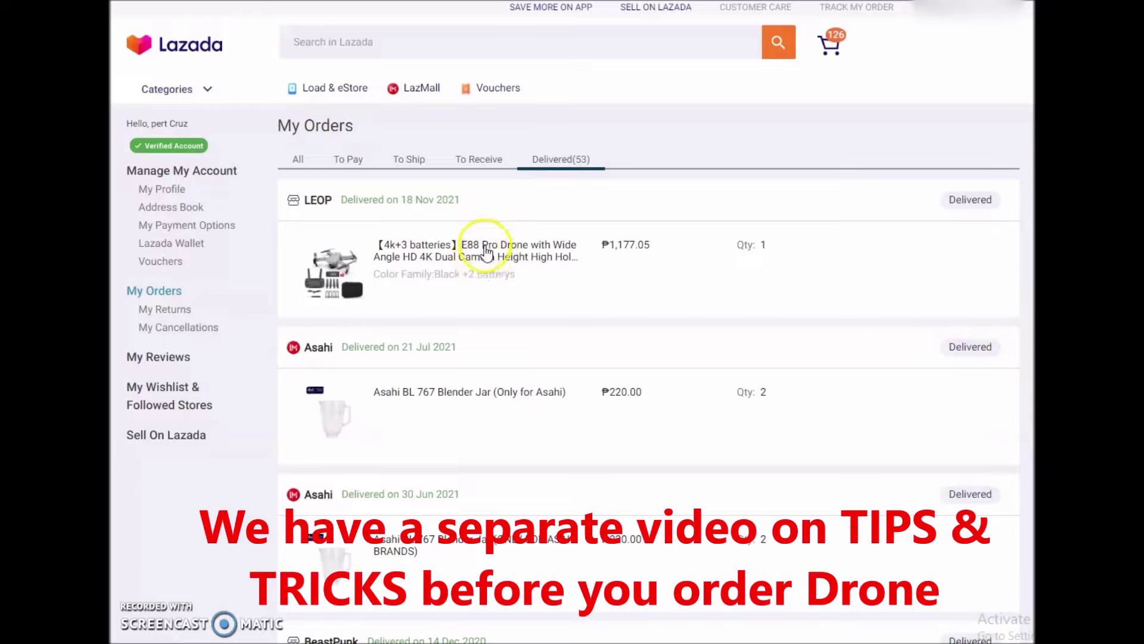
left_click(458, 261)
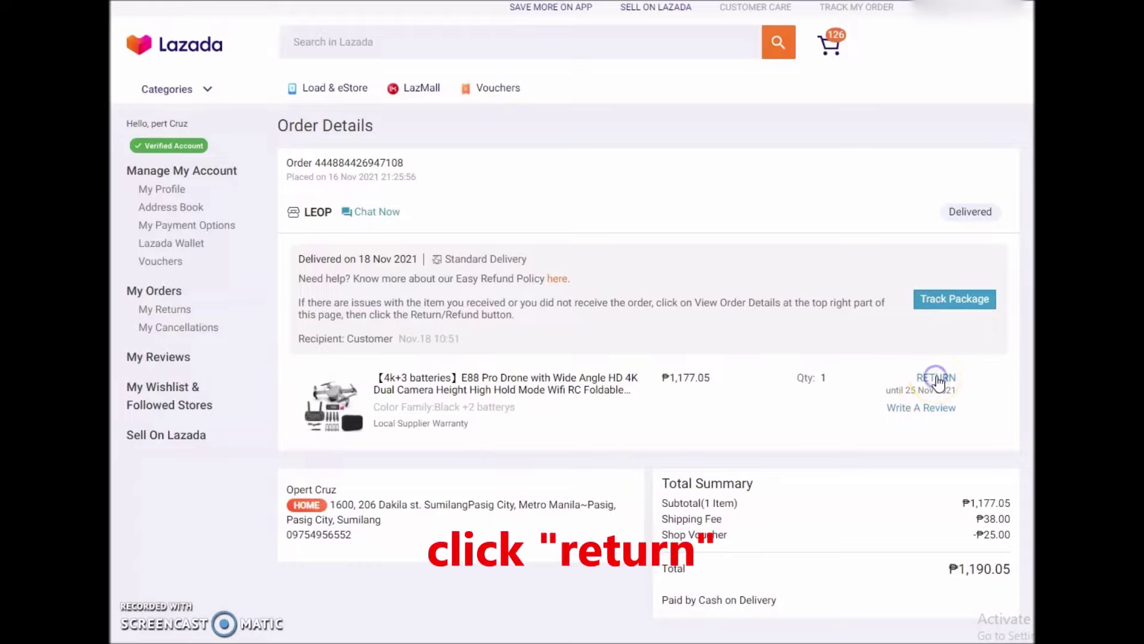
left_click(936, 381)
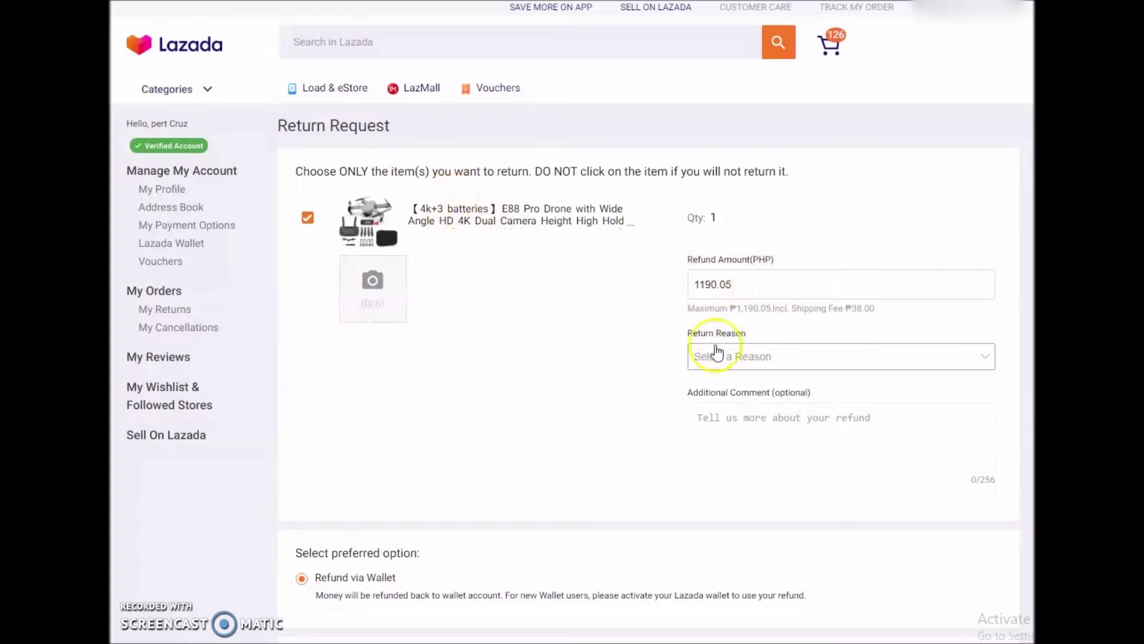
Step: Set the drone's return reason to "Received wrong item"
left_click(985, 357)
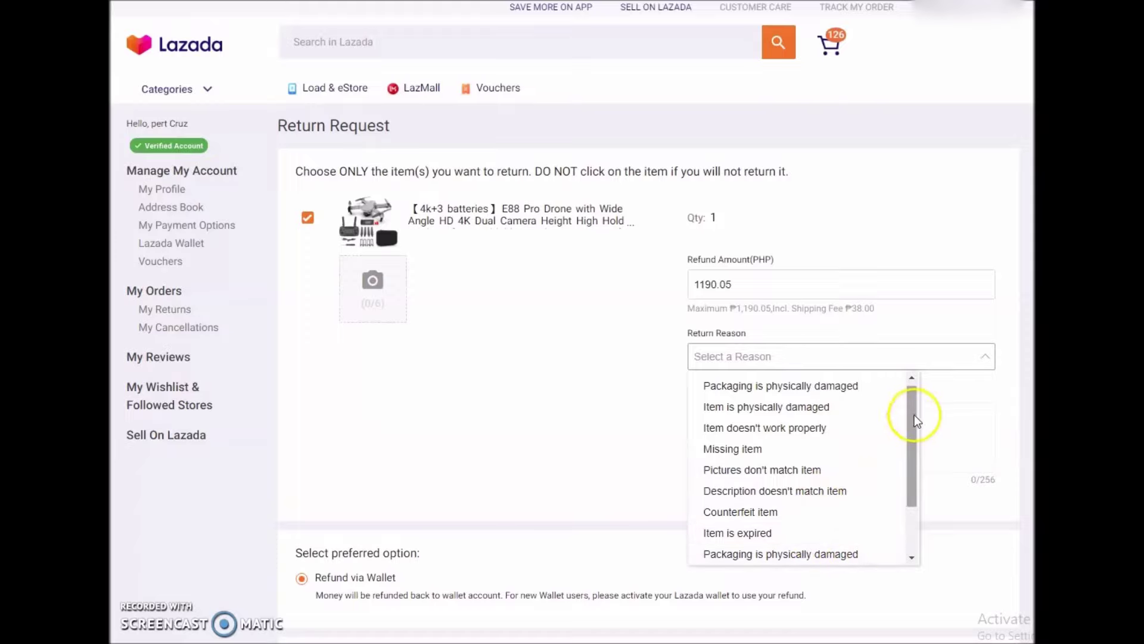
left_click_drag(914, 418, 913, 486)
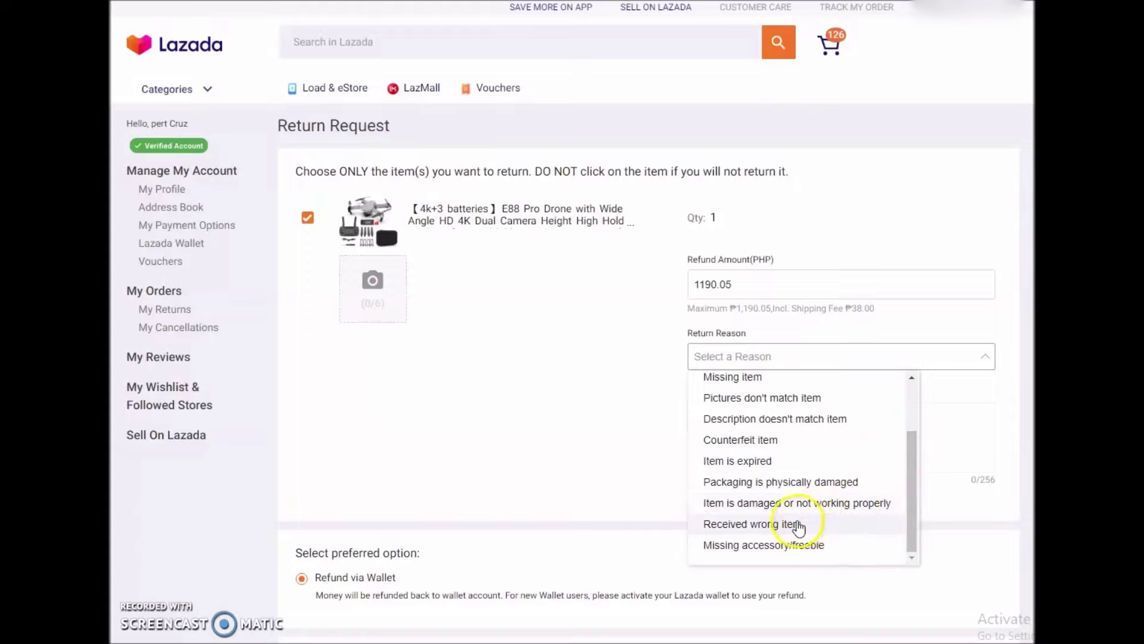
left_click_drag(910, 484, 913, 434)
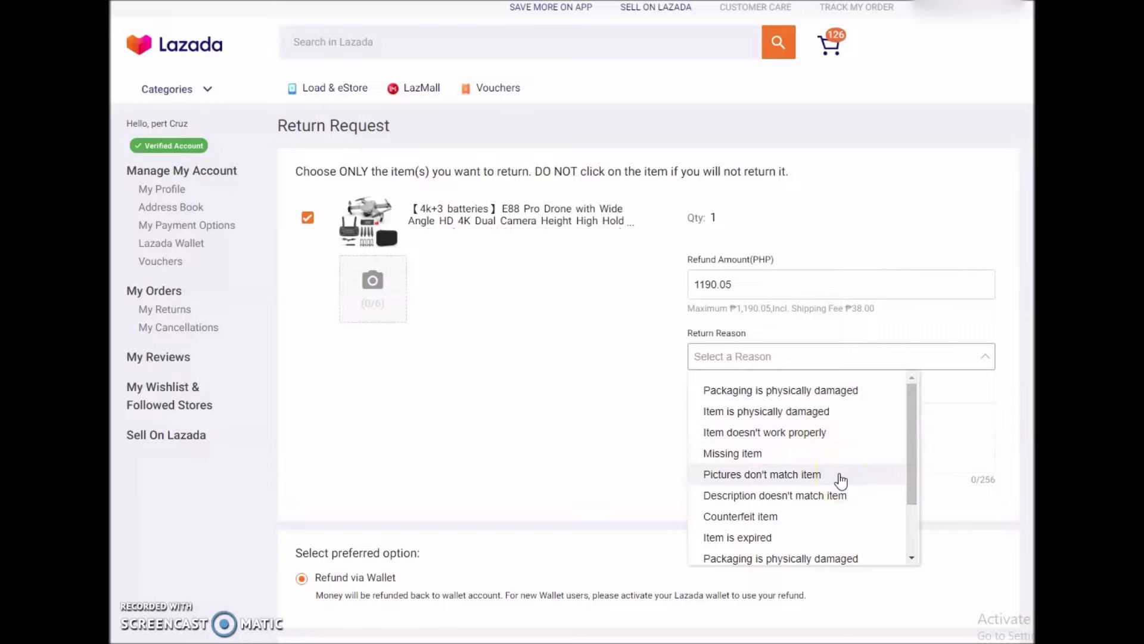
left_click(913, 437)
left_click_drag(913, 440, 914, 511)
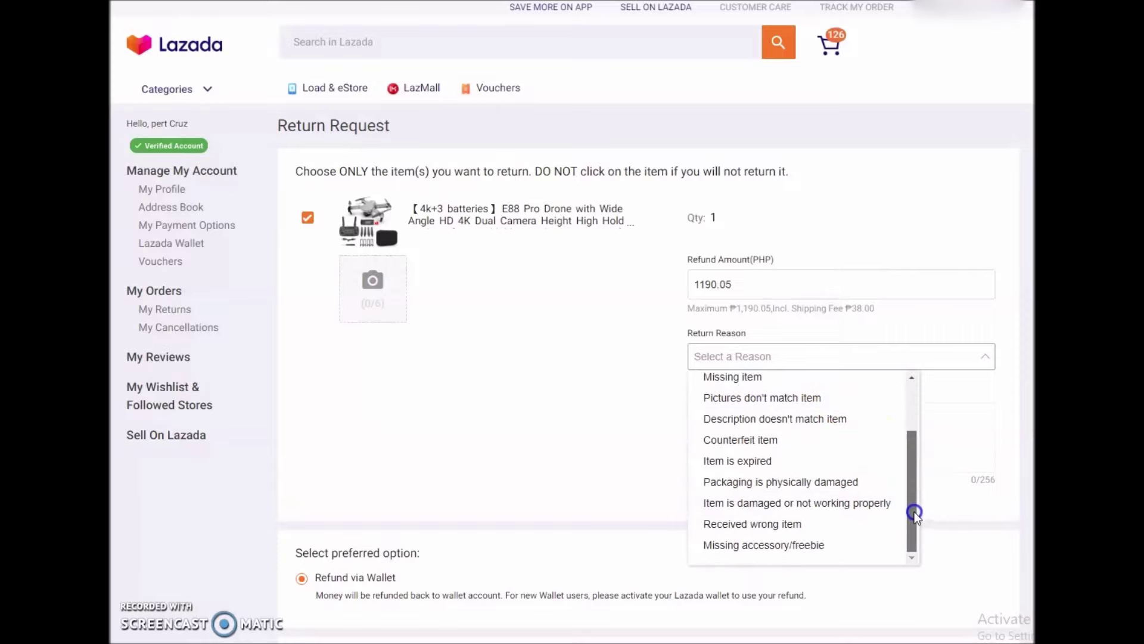
left_click(823, 529)
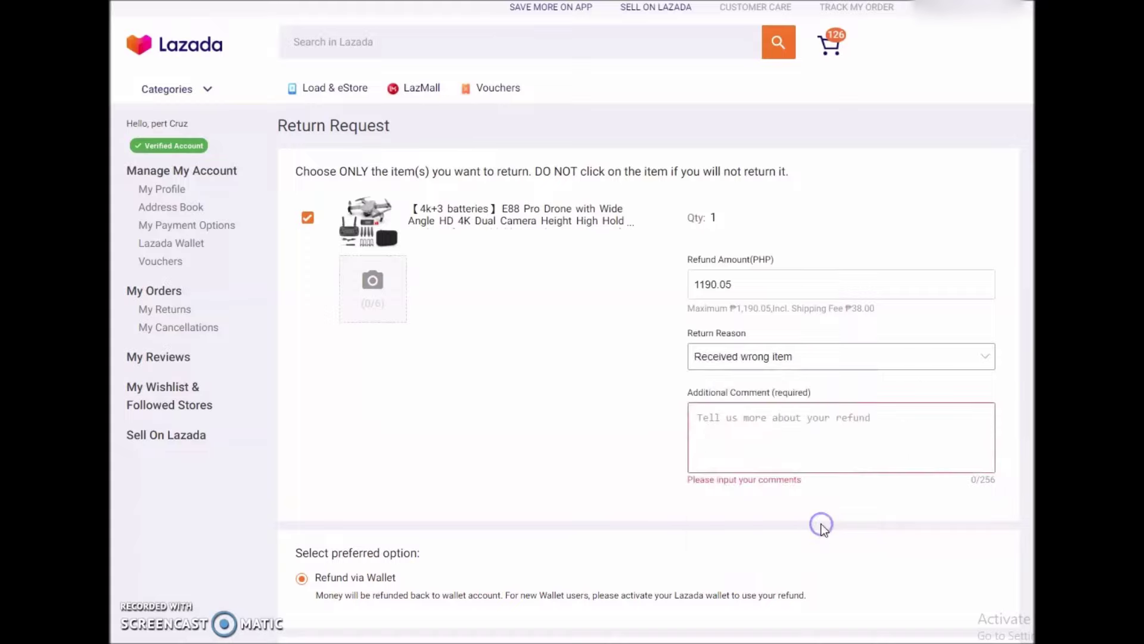
Step: Enter "for repurchase need 2 cams" as the additional comment on the return request
left_click(733, 415)
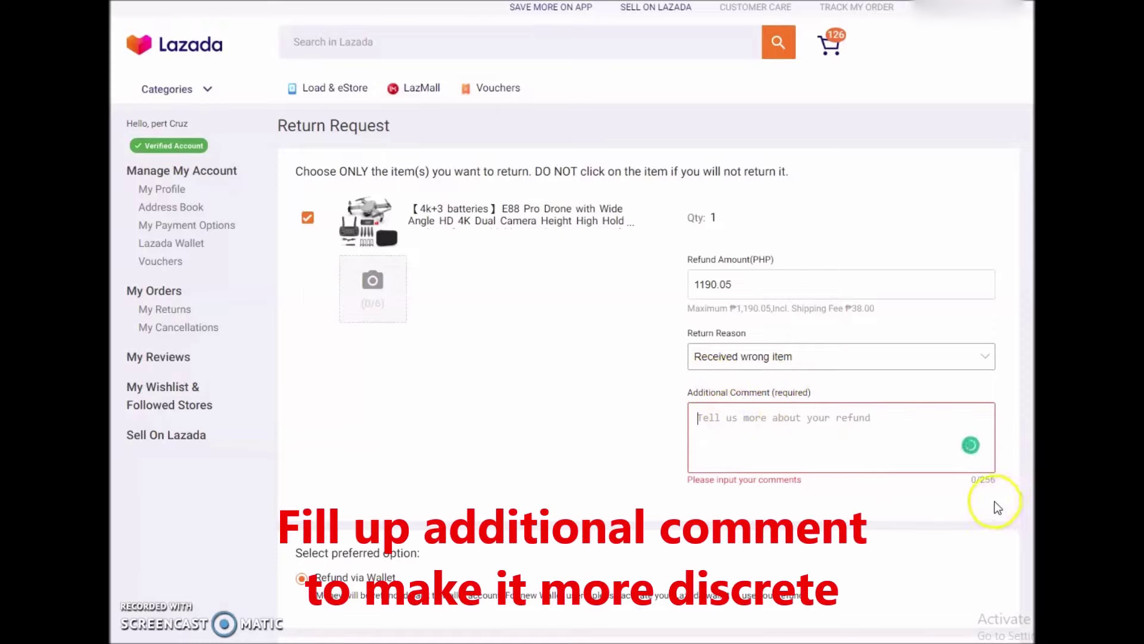
type("p")
key("BackSpace")
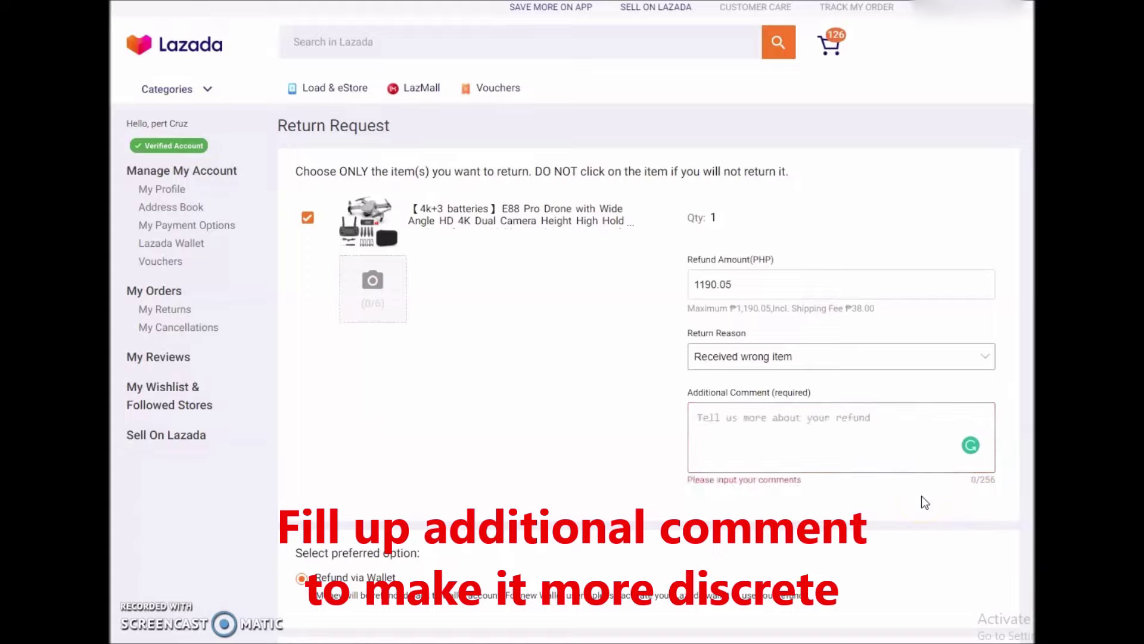
type("for repurchase")
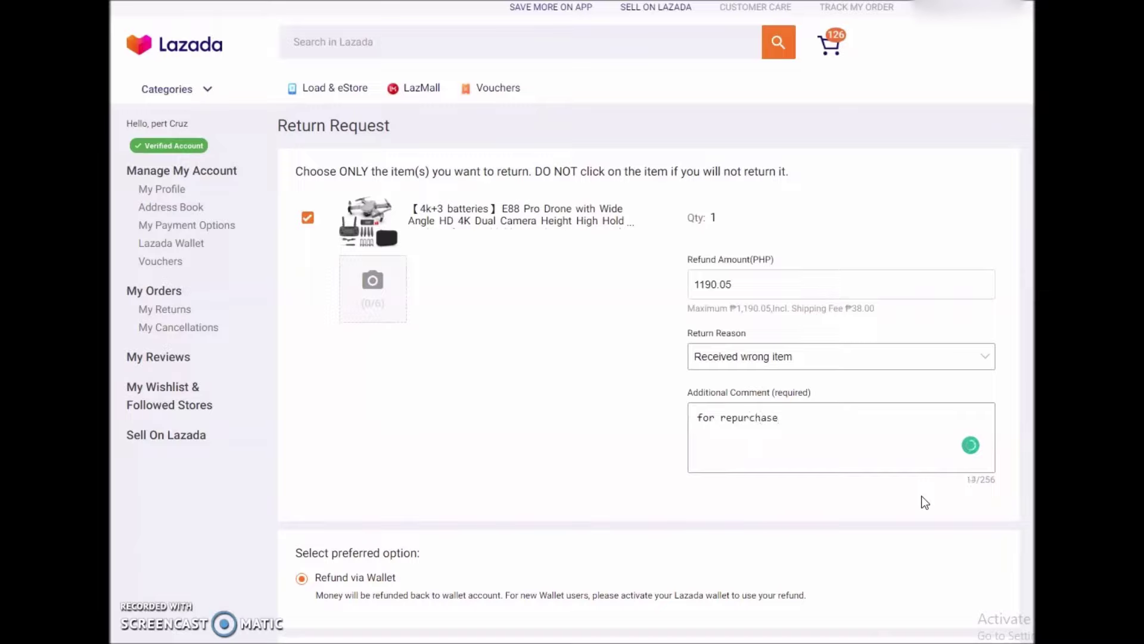
type(" need 2 cams")
Step: Choose Refund via Wallet with the Return Policy accepted, and try to submit the return request
scroll(649, 374, "down", 2)
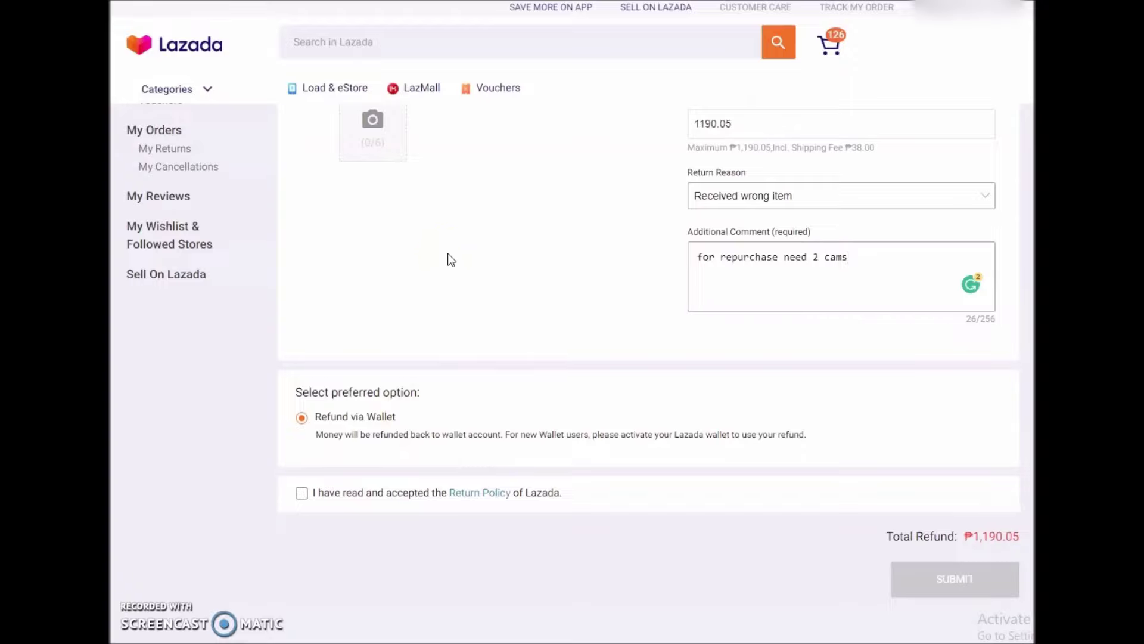
left_click_drag(470, 227, 414, 237)
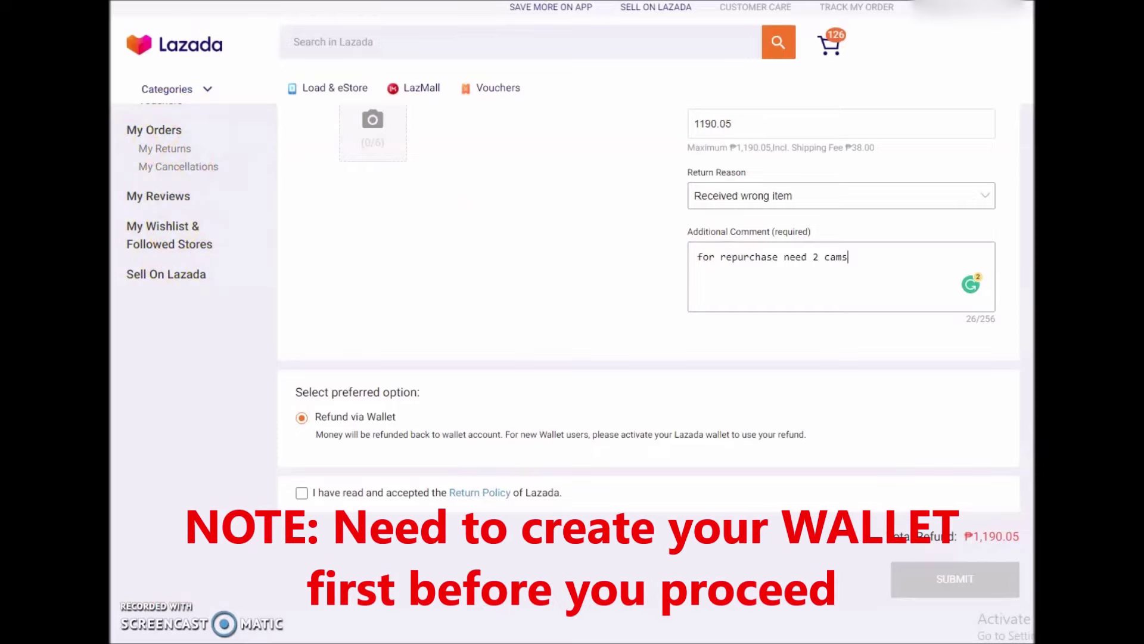
scroll(574, 373, "up", 3)
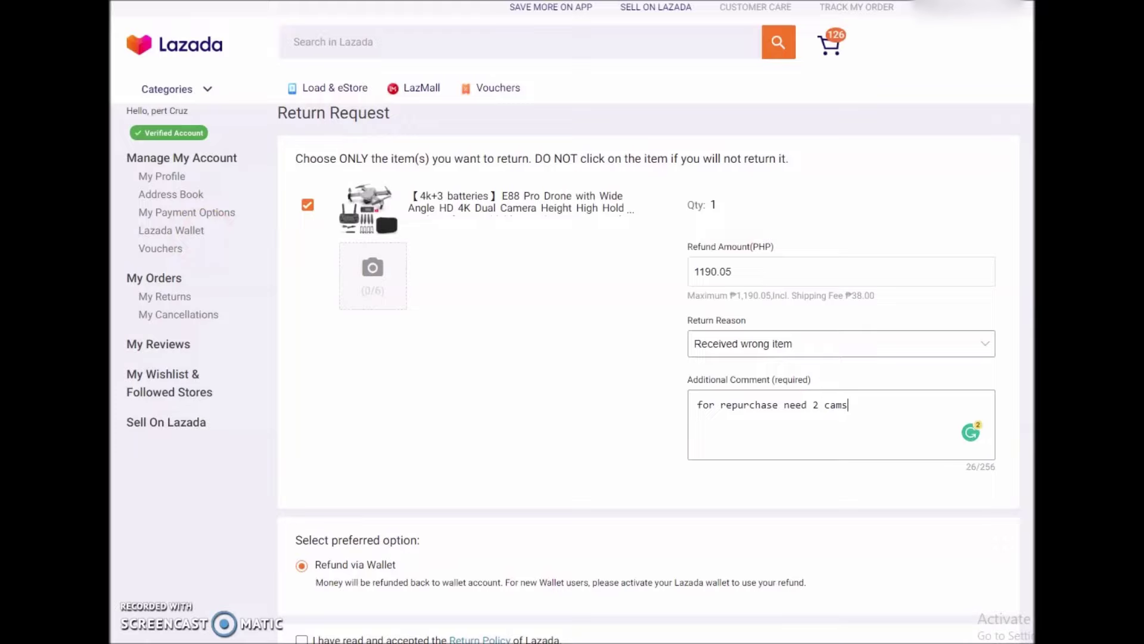
scroll(649, 373, "down", 2)
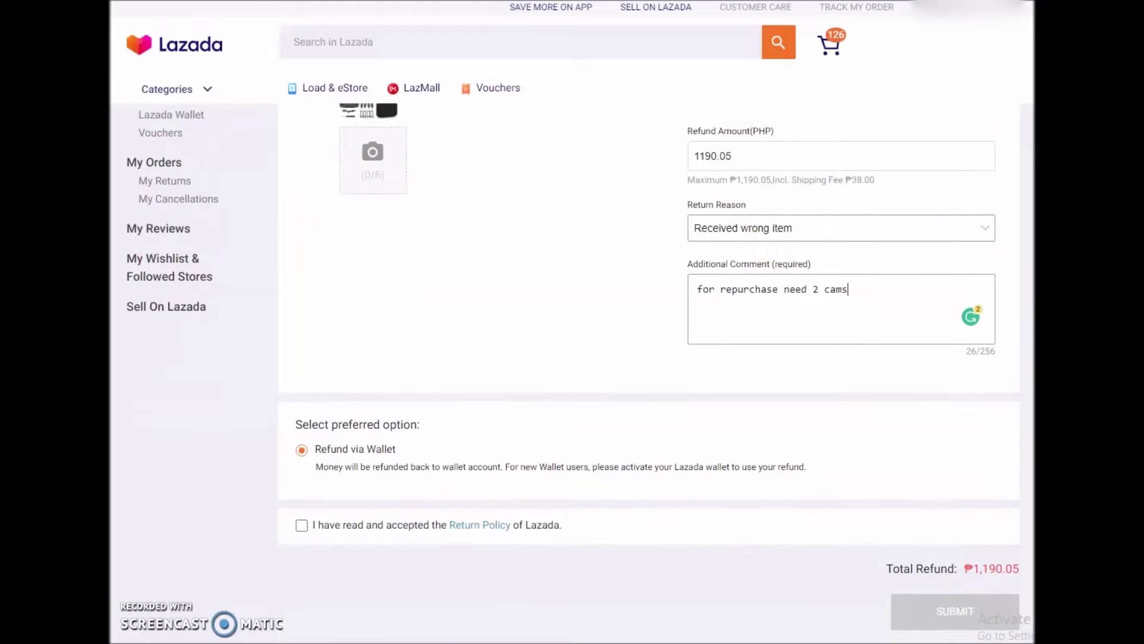
left_click(302, 451)
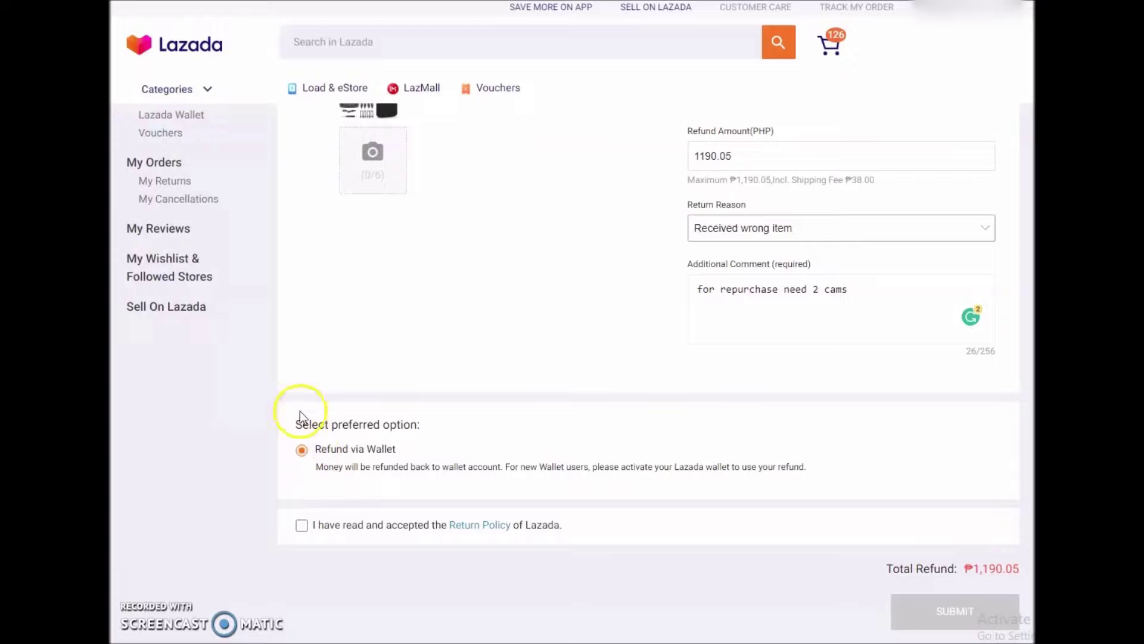
left_click(304, 451)
left_click(302, 526)
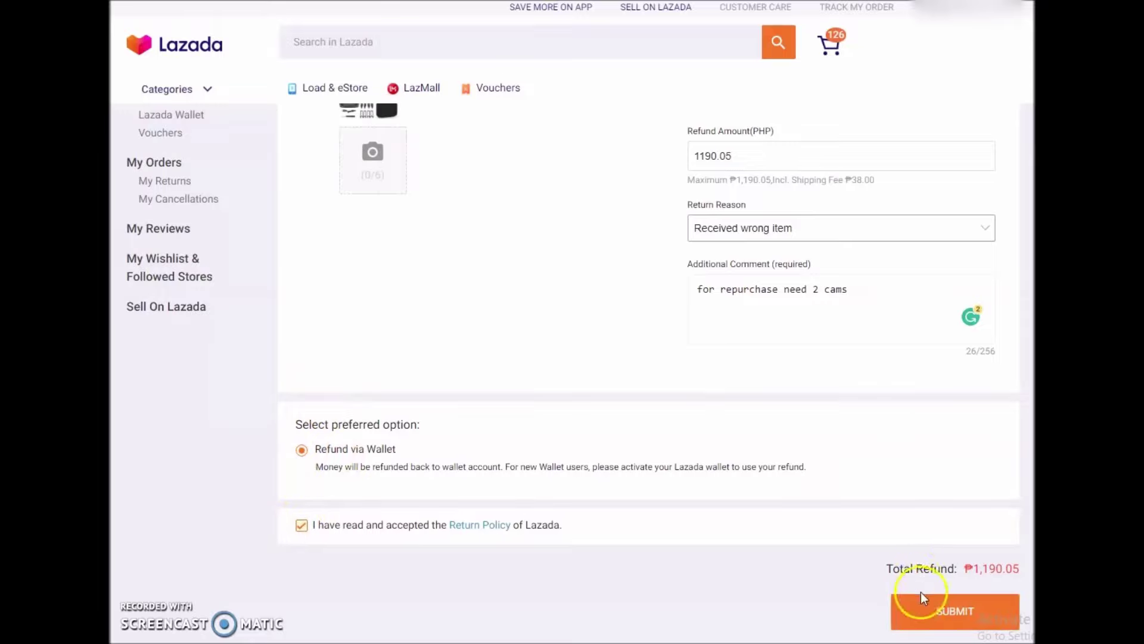
left_click(954, 614)
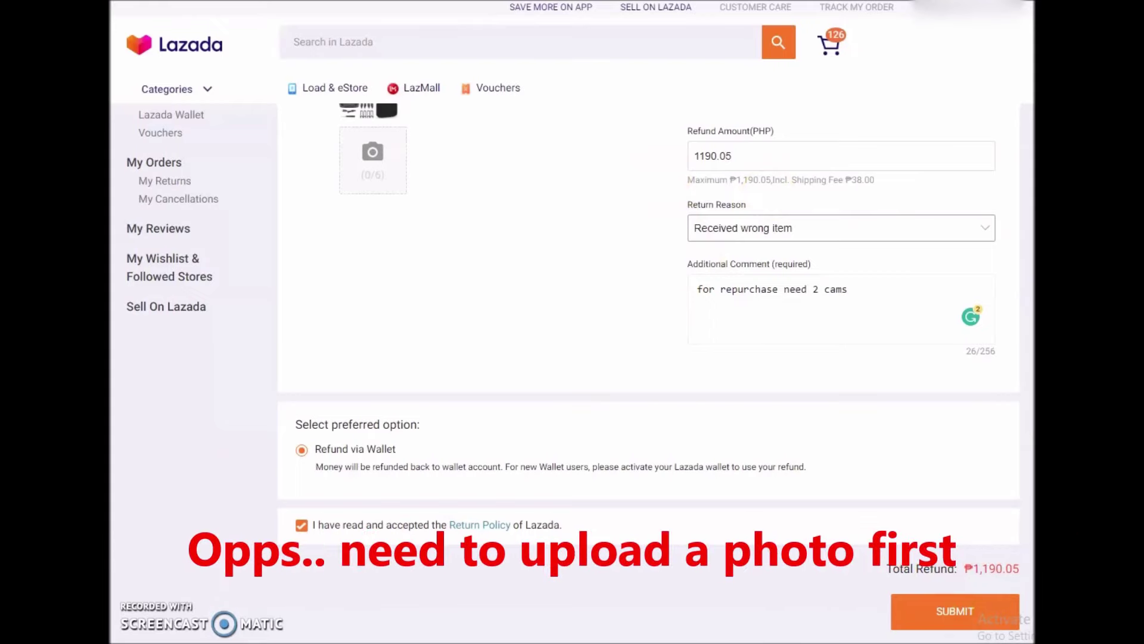
Step: Attach the image file "drone" as the item photo and submit the return request
scroll(648, 298, "up", 1)
scroll(648, 322, "down", 1)
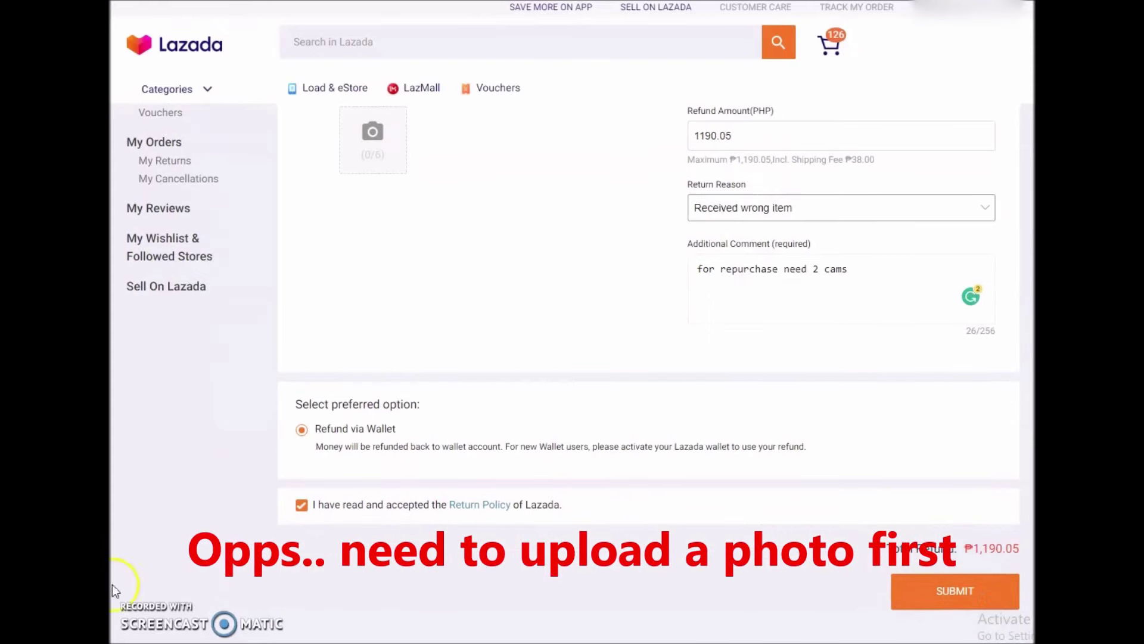
scroll(648, 321, "up", 2)
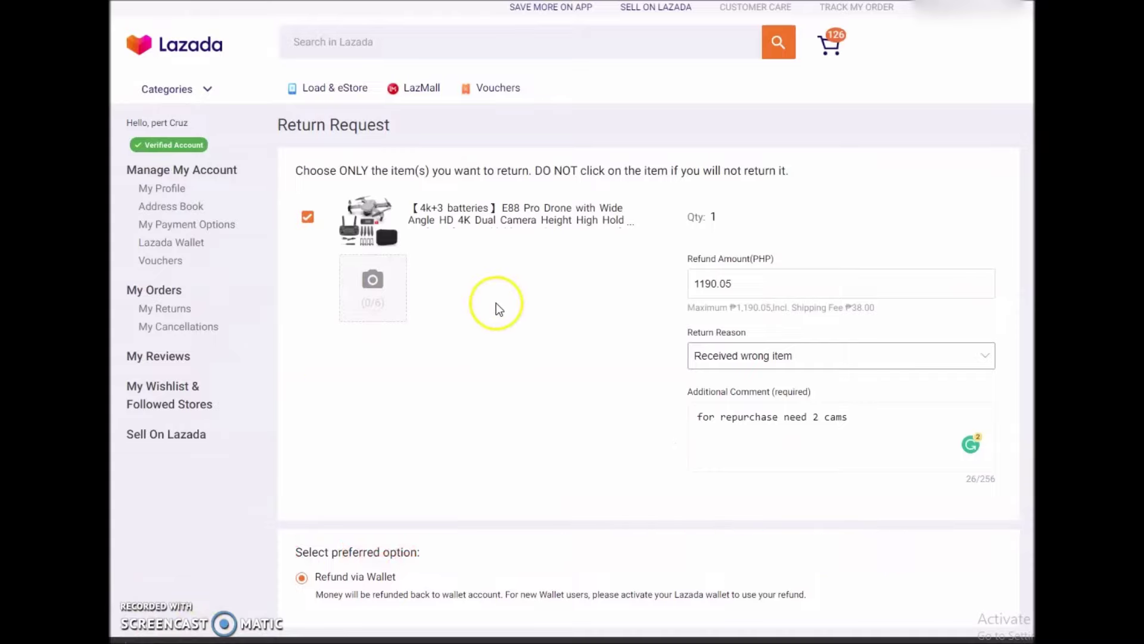
left_click(369, 277)
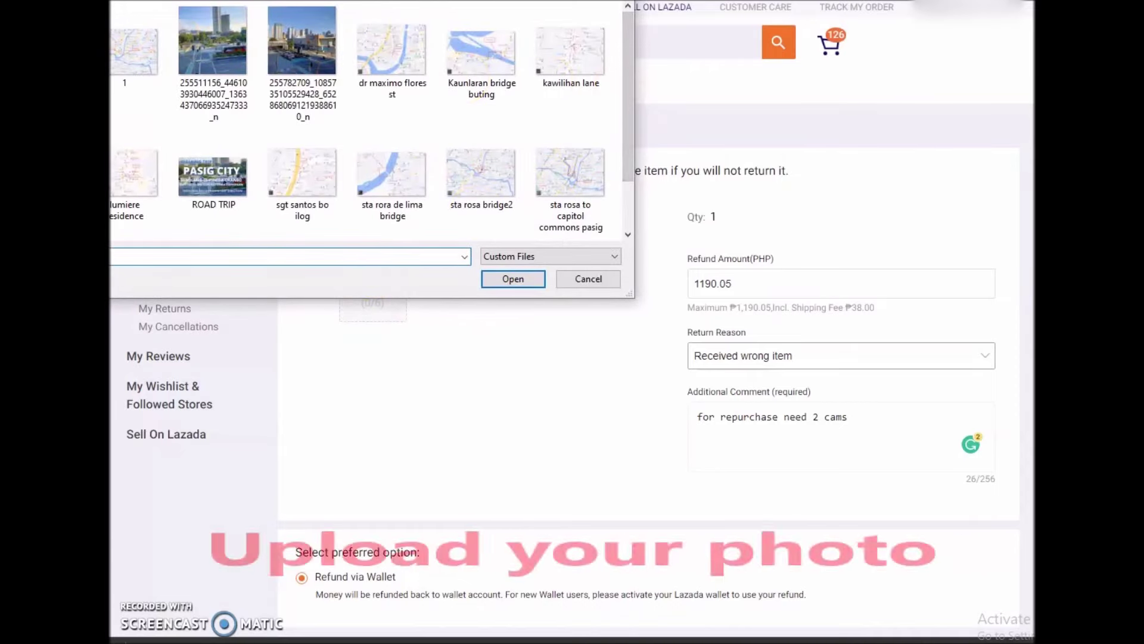
key("alt+Up")
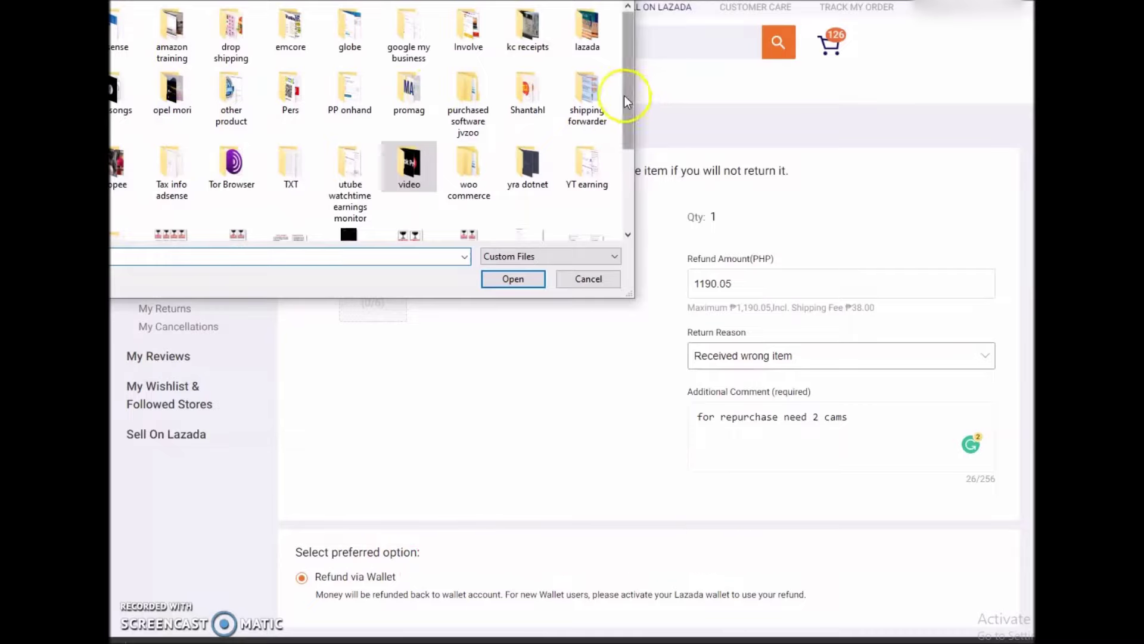
scroll(627, 101, "down", 1)
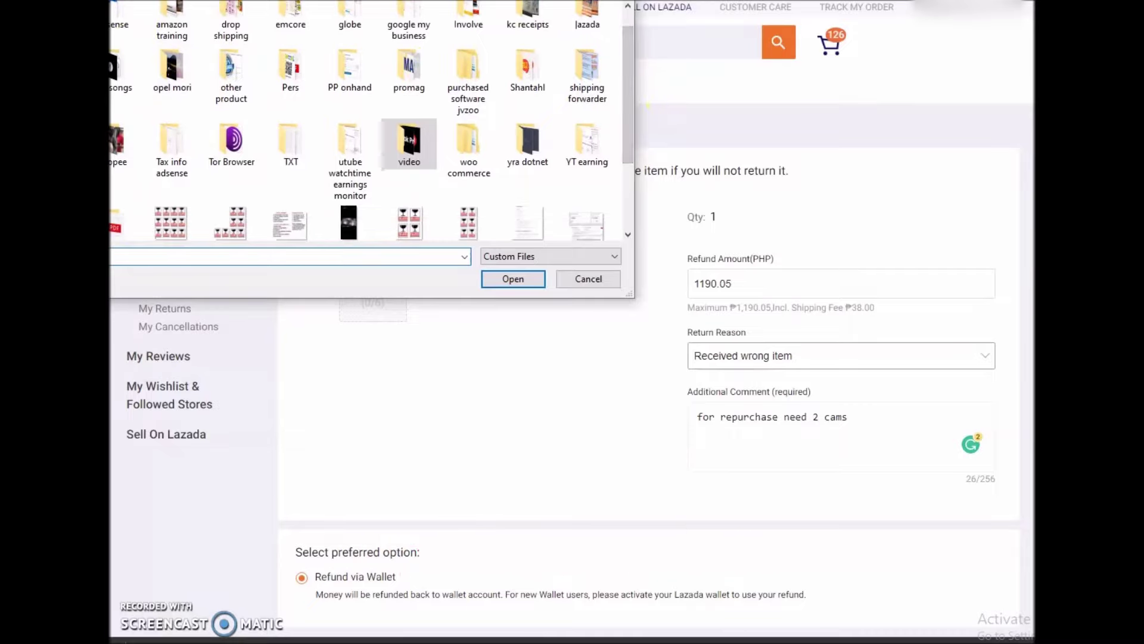
left_click(630, 76)
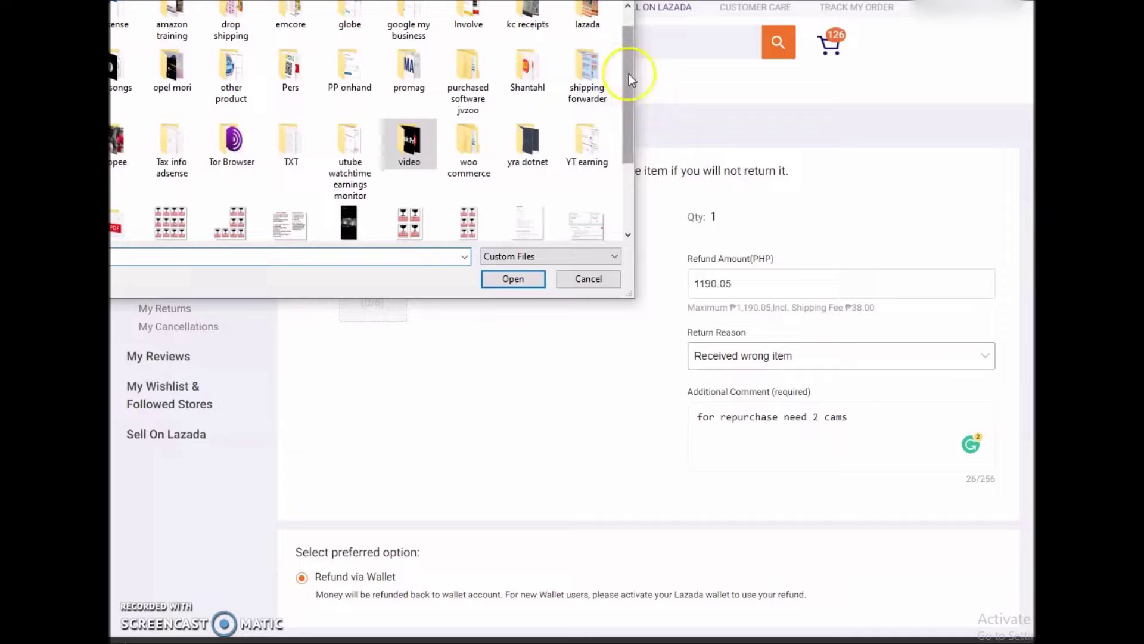
left_click_drag(631, 74, 628, 115)
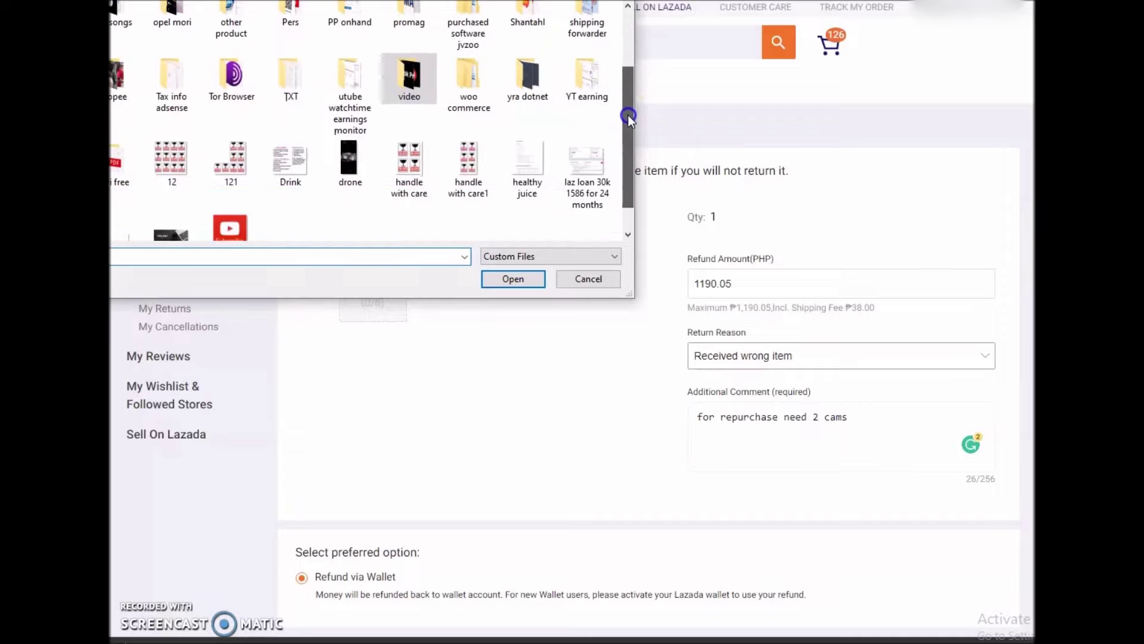
double_click(351, 169)
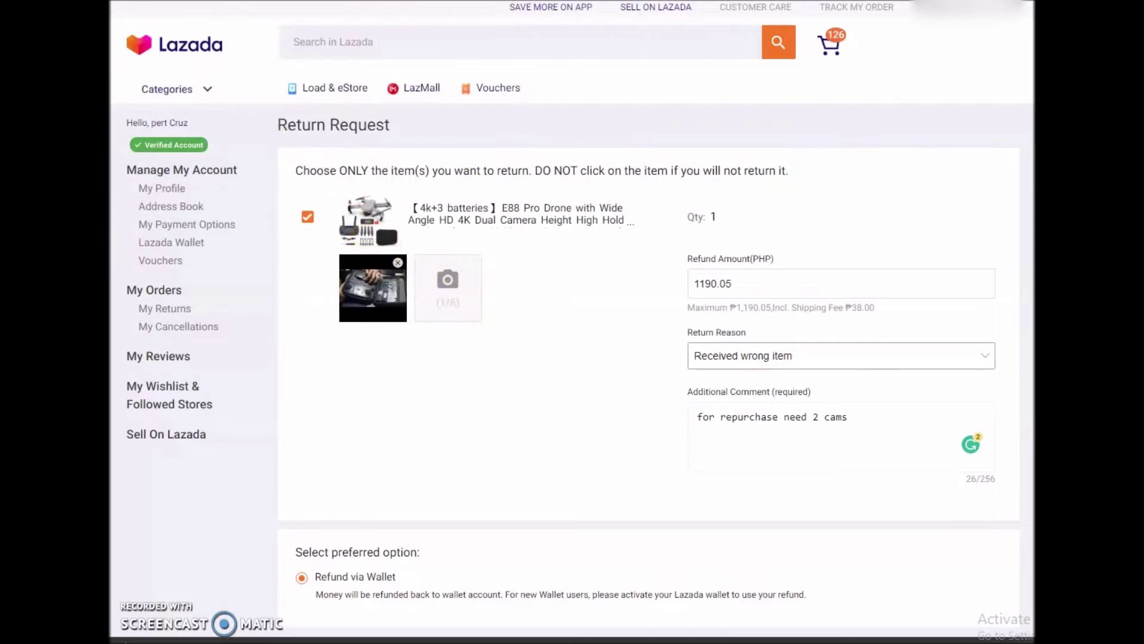
scroll(650, 370, "down", 3)
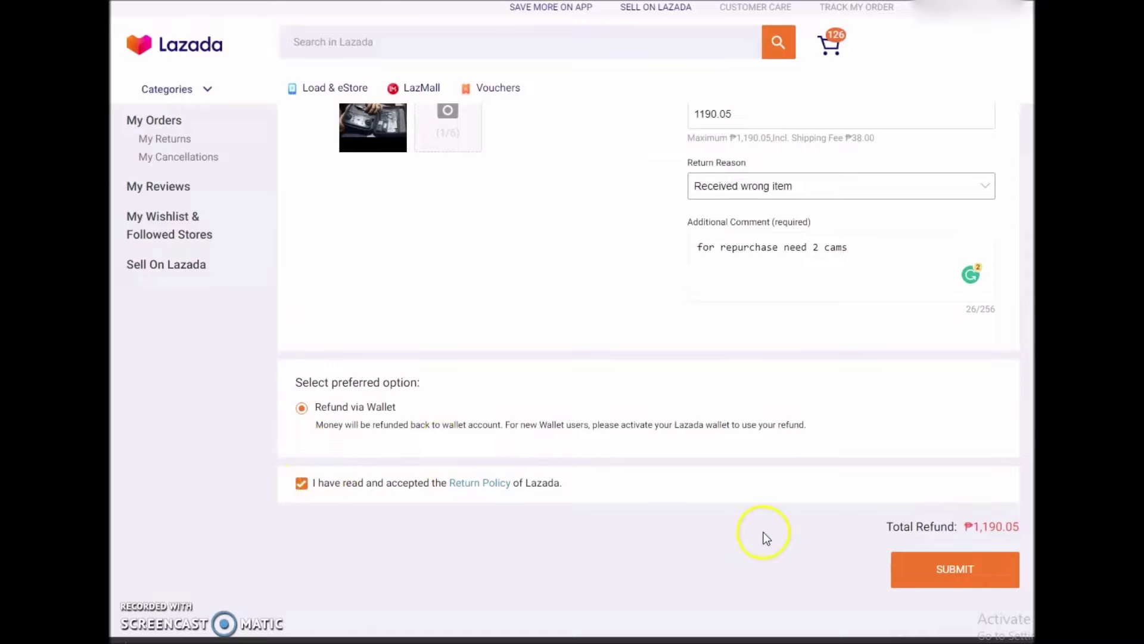
left_click(953, 571)
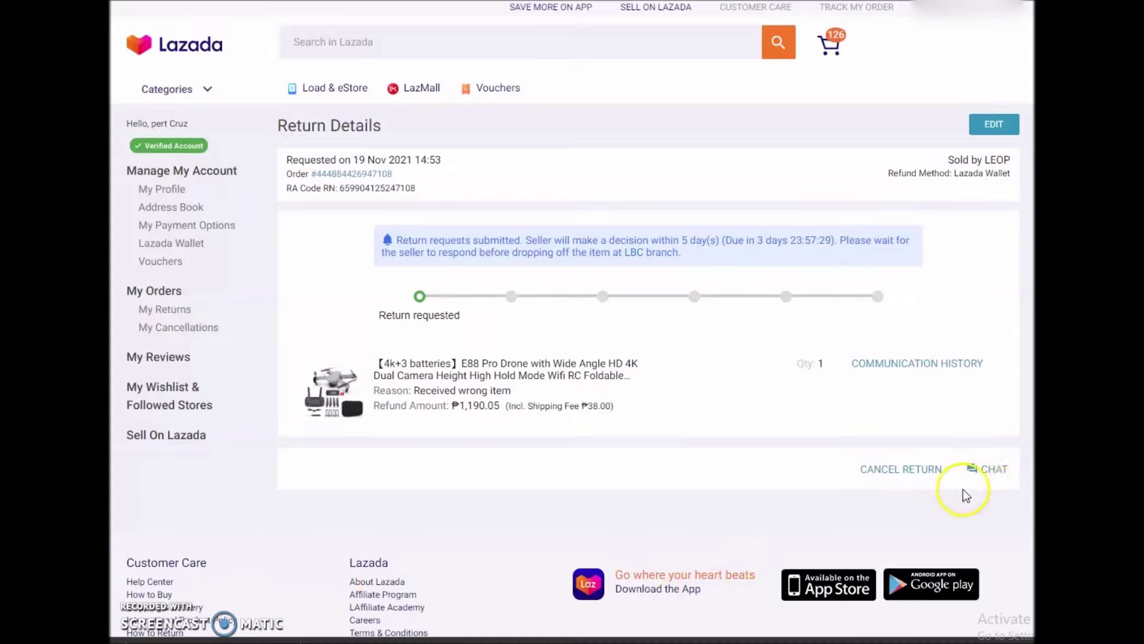
Step: Open the seller LEOP's conversation from the return details and try to move the message window fully into view
left_click(984, 472)
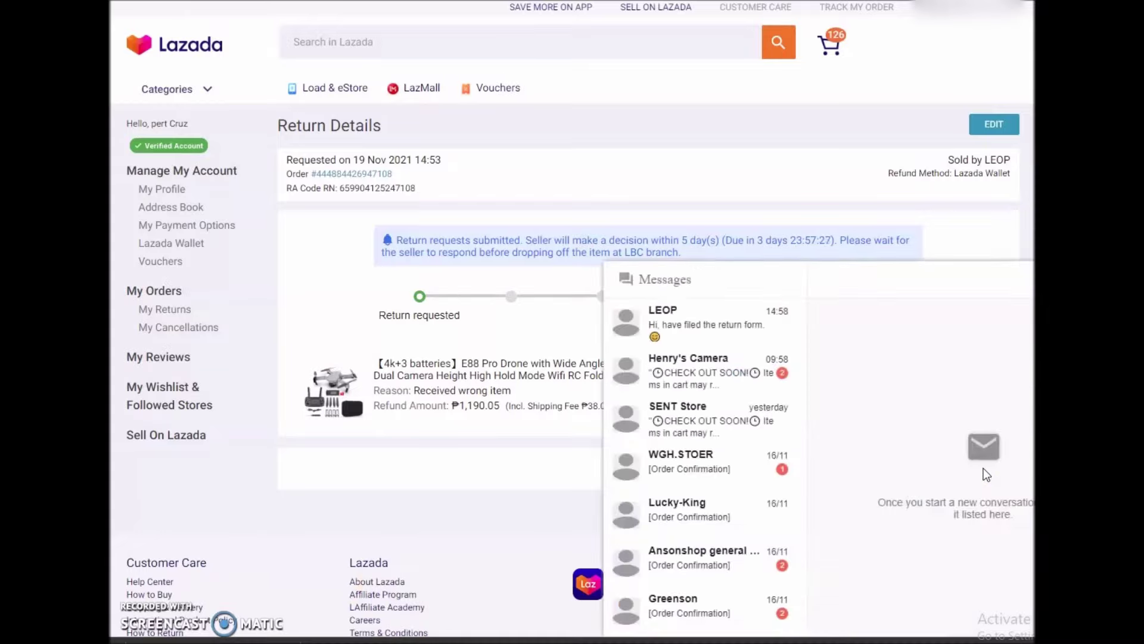
left_click(666, 324)
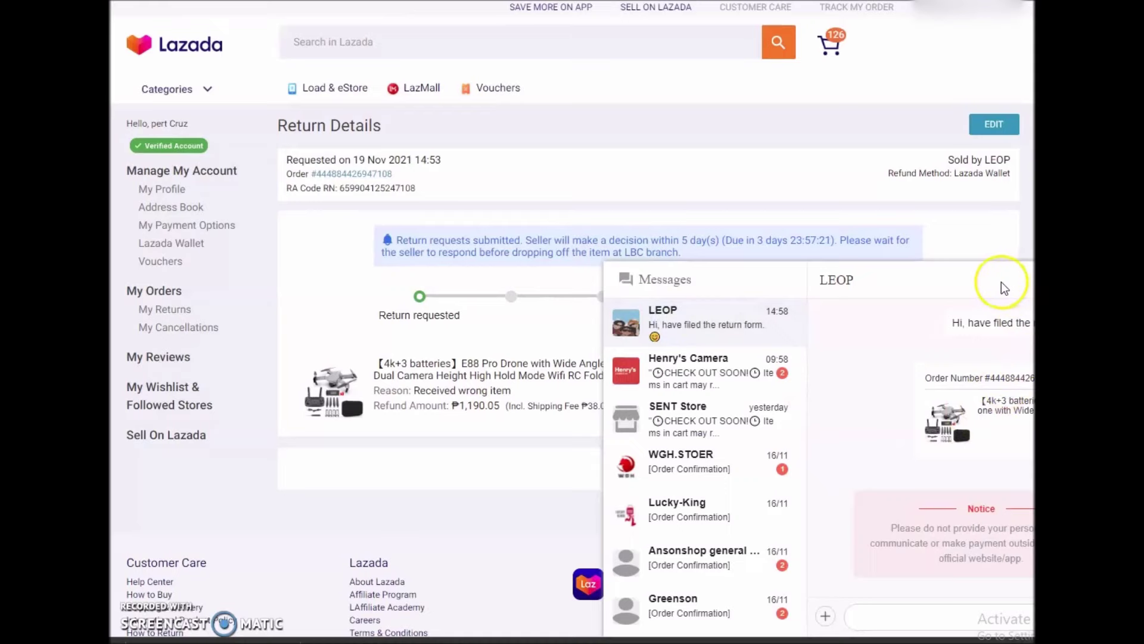
left_click_drag(949, 284, 837, 170)
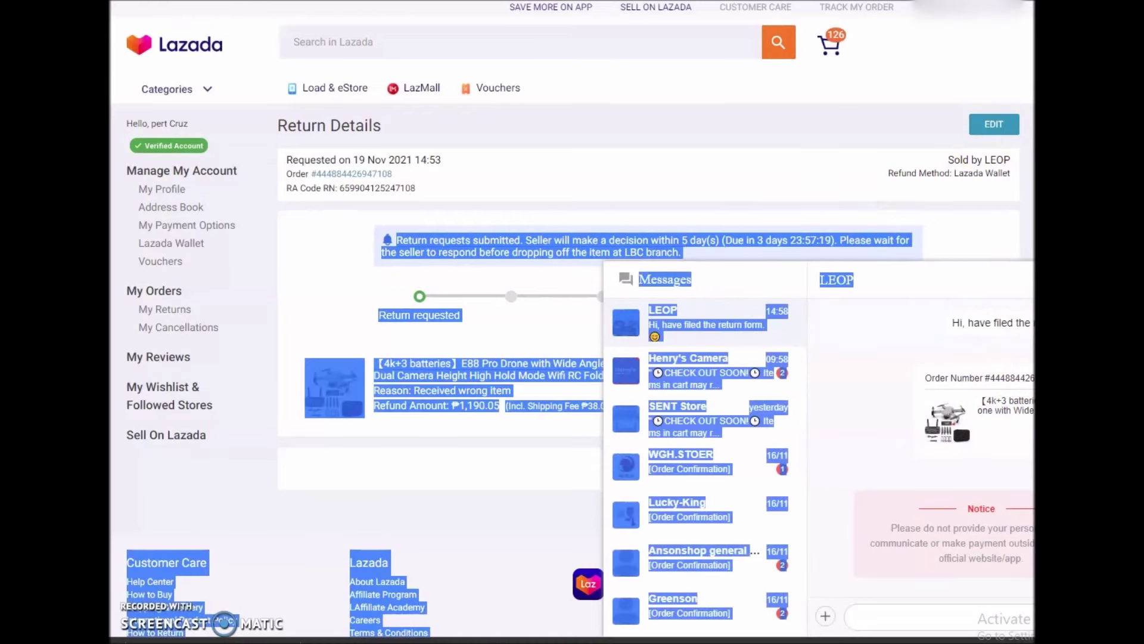
left_click(965, 243)
left_click_drag(927, 281, 785, 197)
left_click(827, 241)
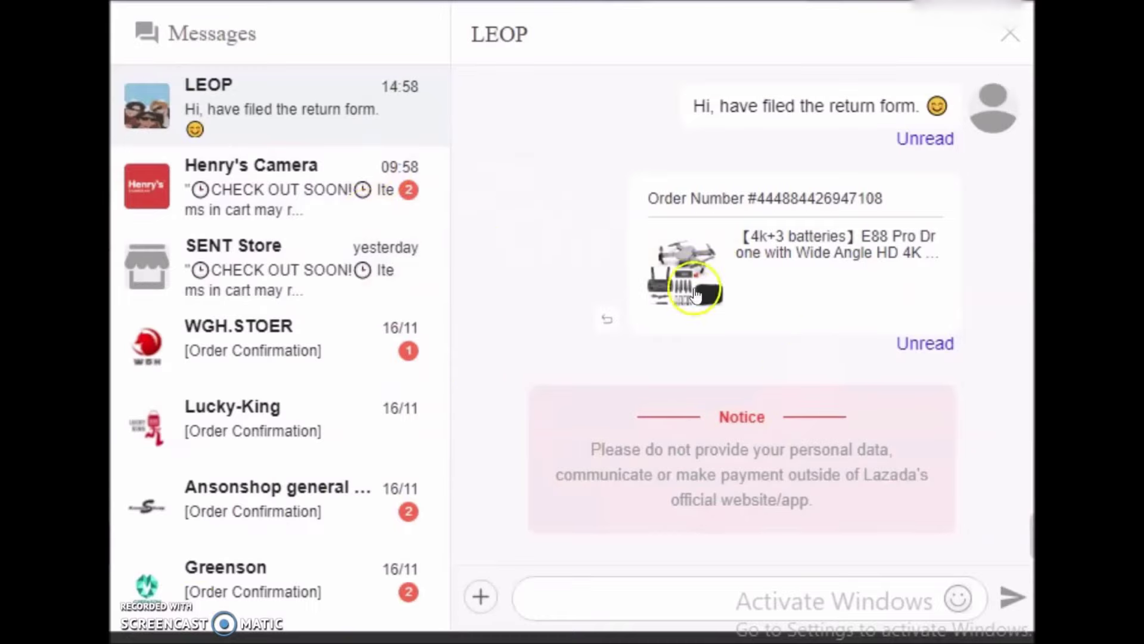
Step: Review the LEOP conversation, examining the drone's return request card and the messages exchanged with the seller
left_click(242, 106)
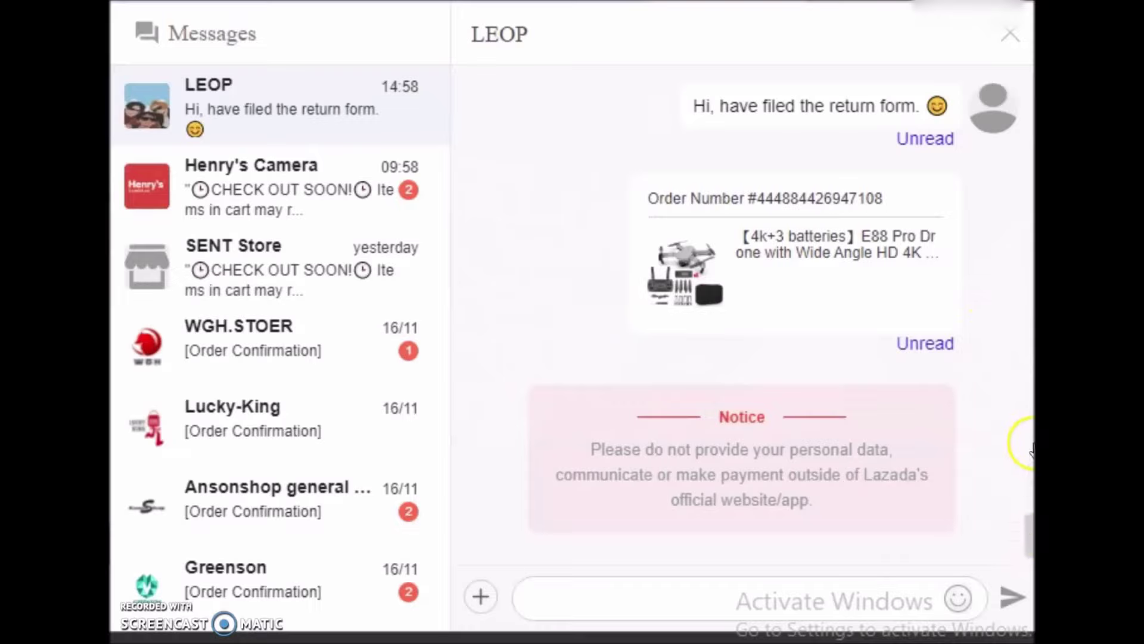
left_click_drag(1031, 539, 1030, 512)
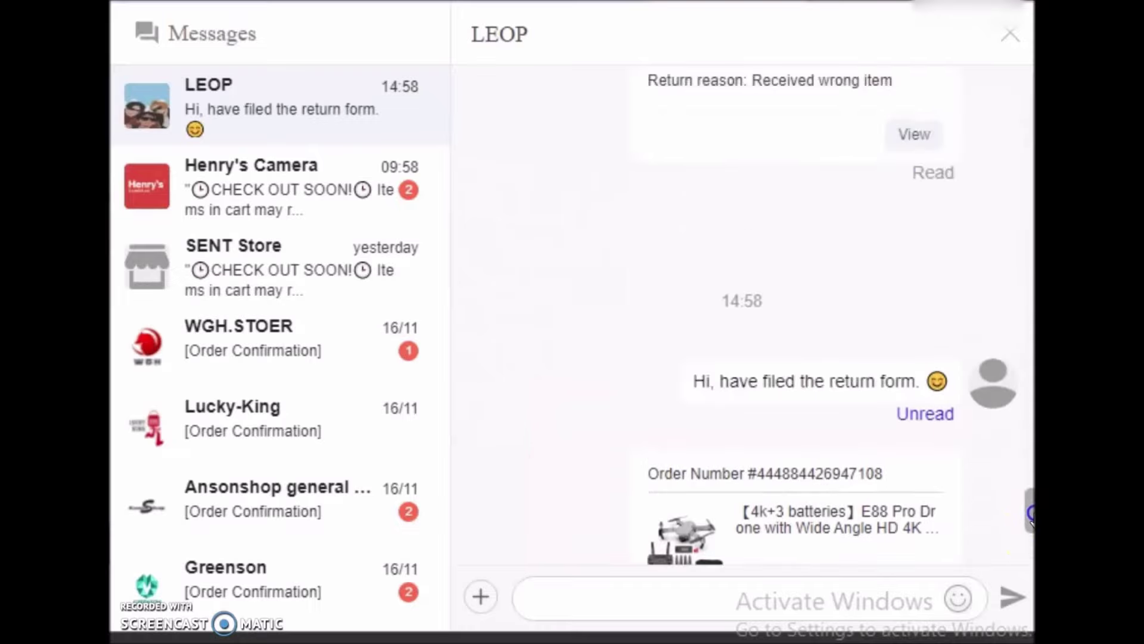
left_click_drag(1031, 513, 1031, 477)
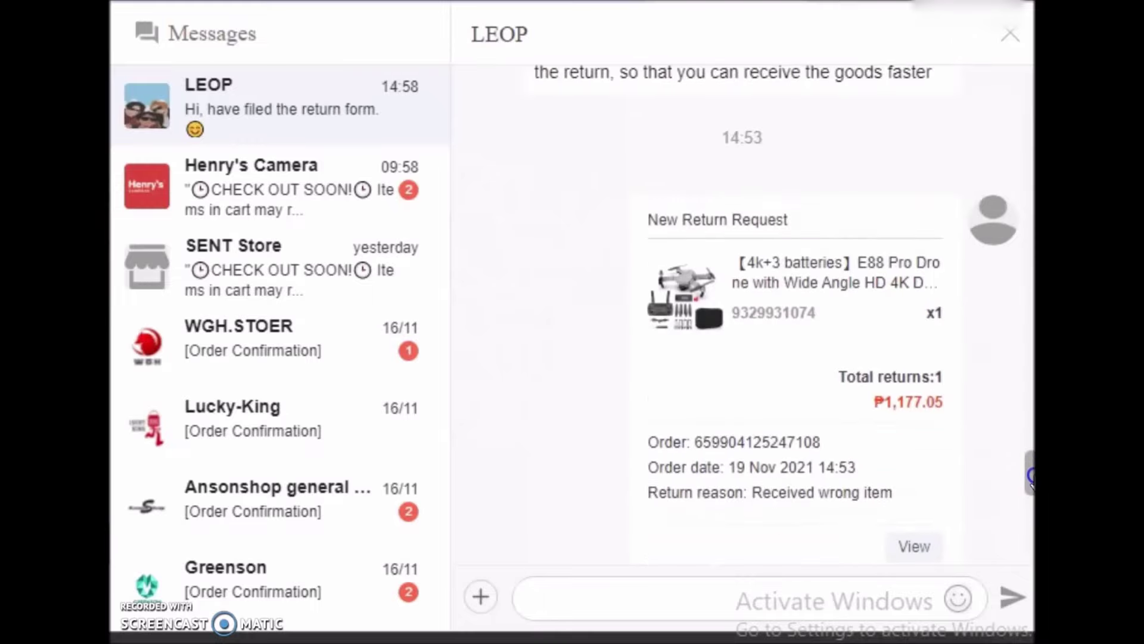
left_click_drag(1031, 477, 1030, 557)
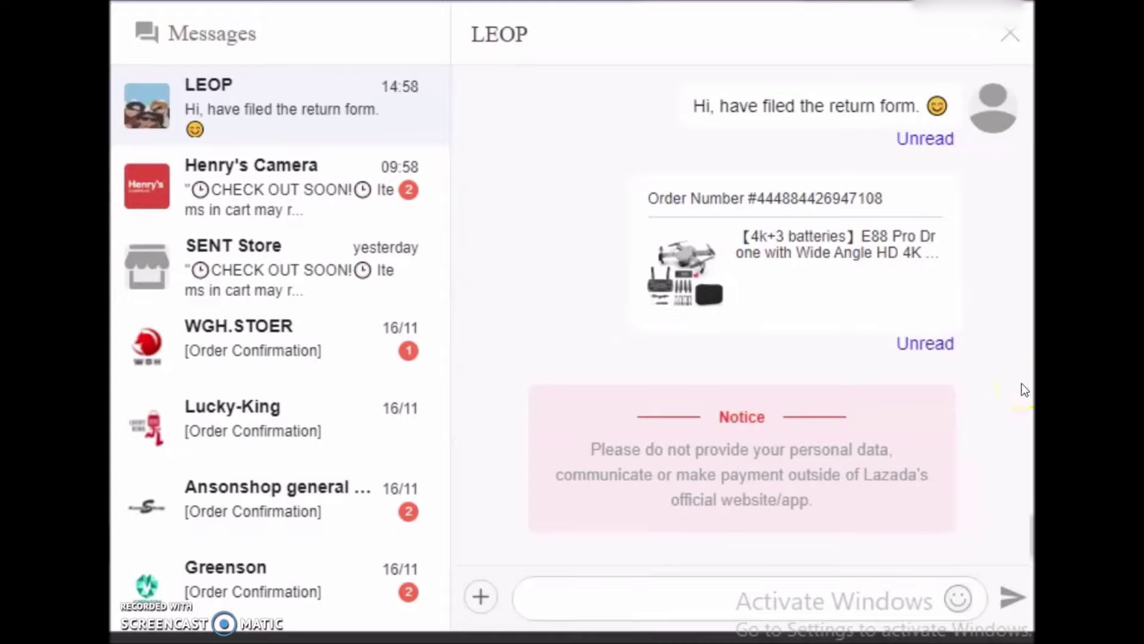
left_click_drag(1031, 551, 1030, 471)
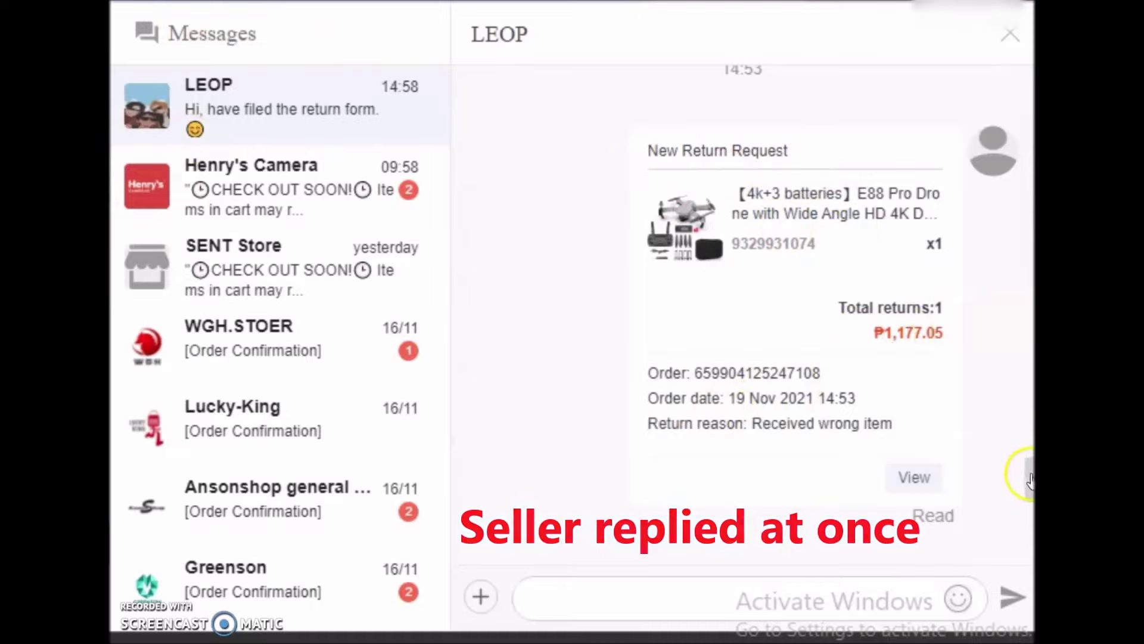
left_click_drag(1029, 476, 1030, 520)
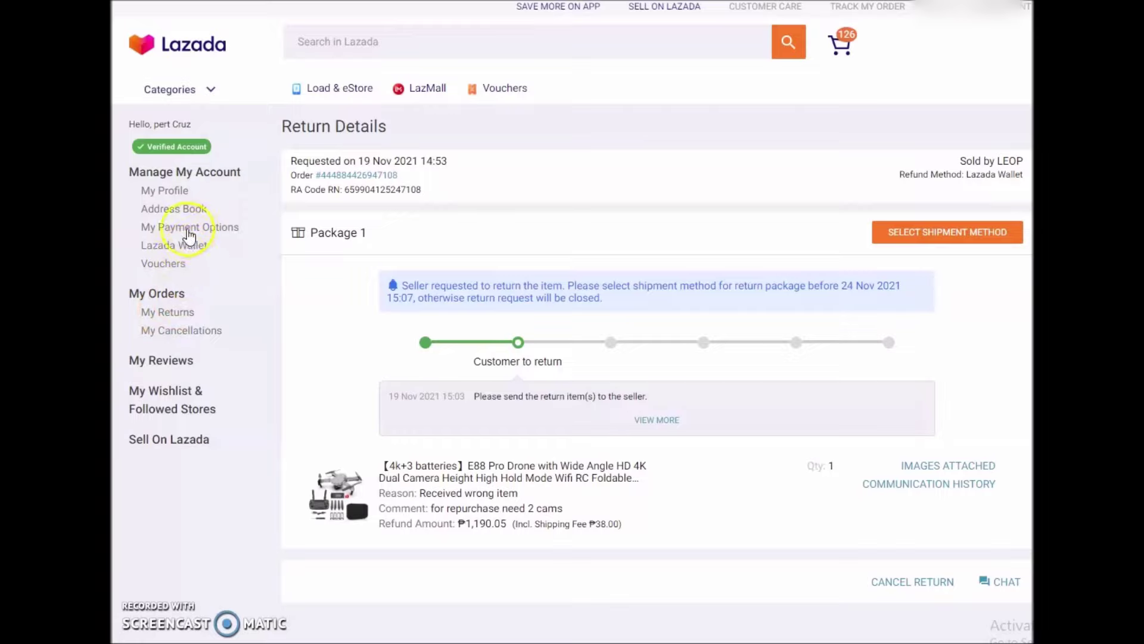
Step: Open the account's Lazada Wallet page to check the available balance and transaction records
left_click(170, 255)
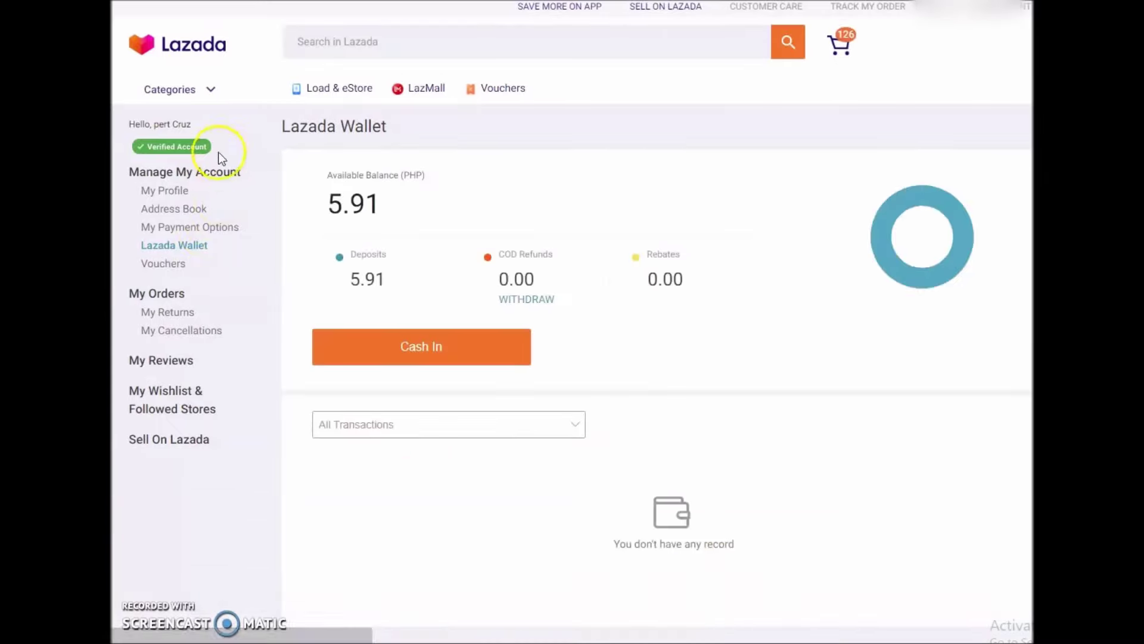
mouse_move(216, 79)
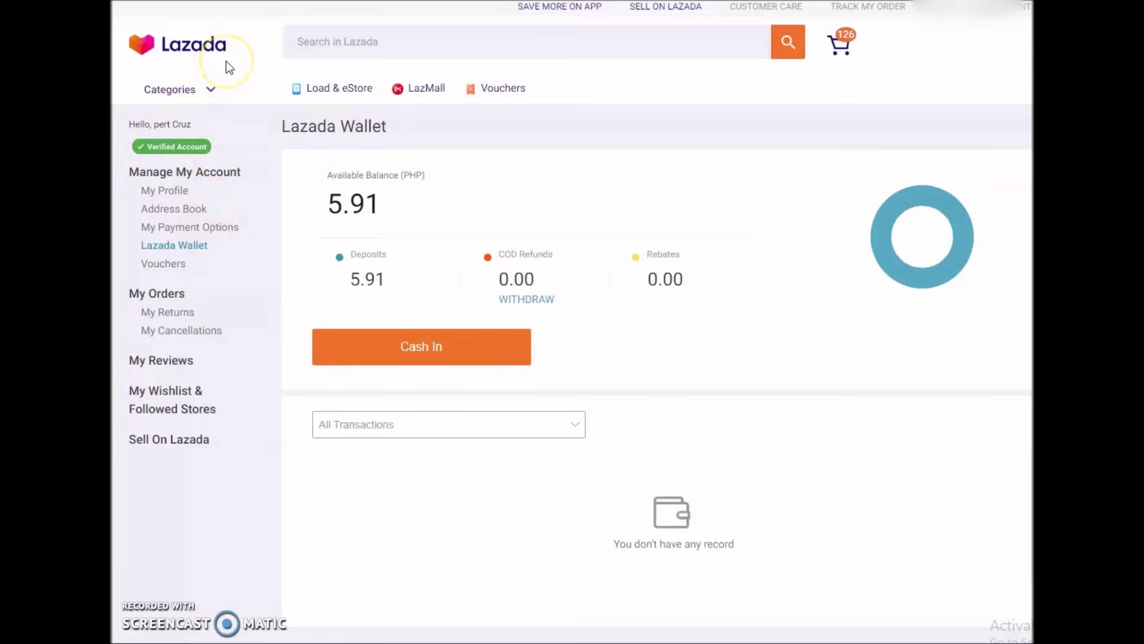